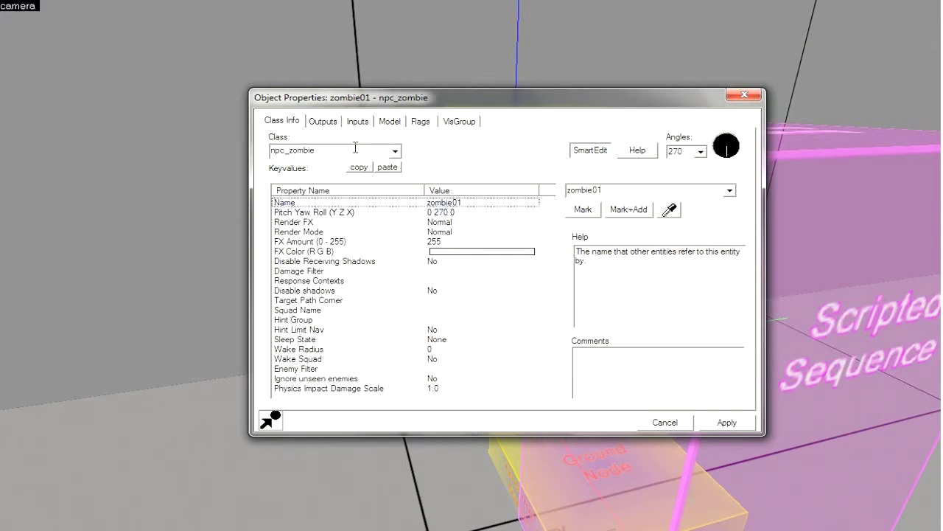
# Set the zombie01 model's sequence to slump_a and uncover the zombie to view its pose
pyautogui.click(415, 124)
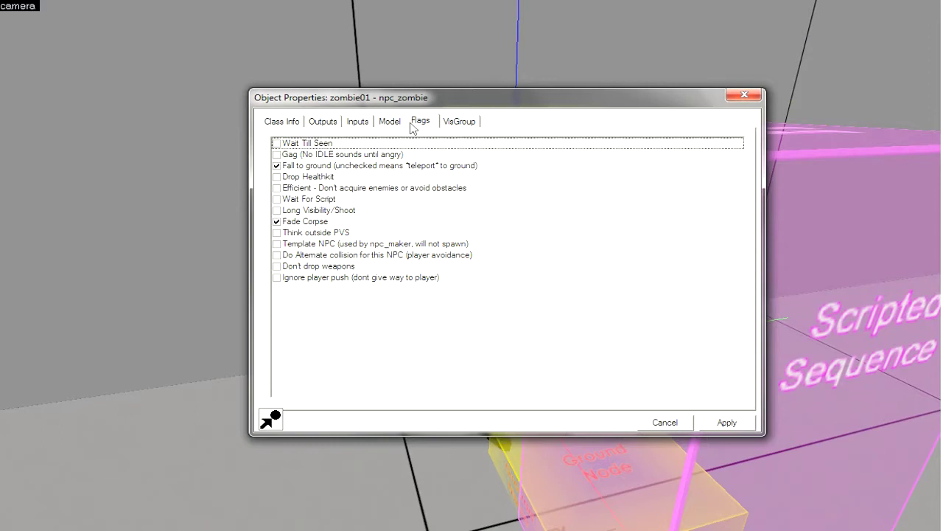
pyautogui.click(303, 124)
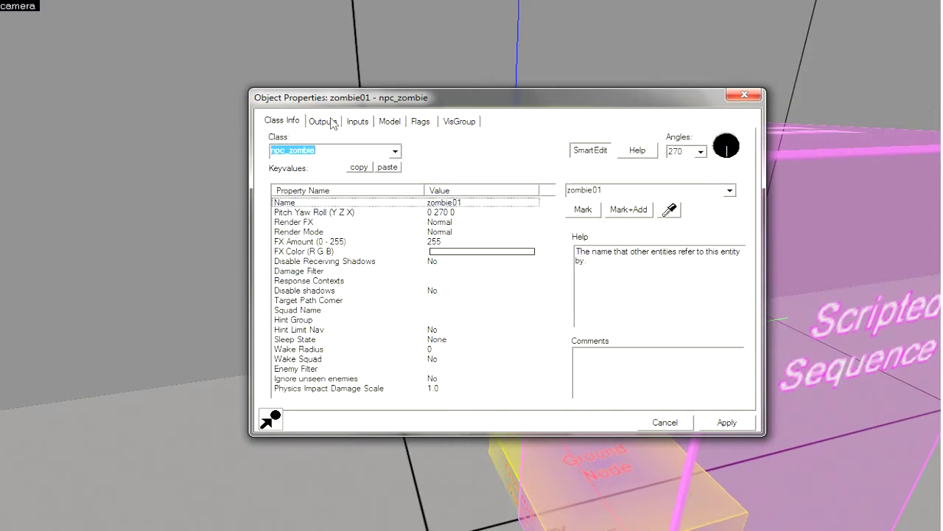
pyautogui.click(389, 122)
pyautogui.click(459, 145)
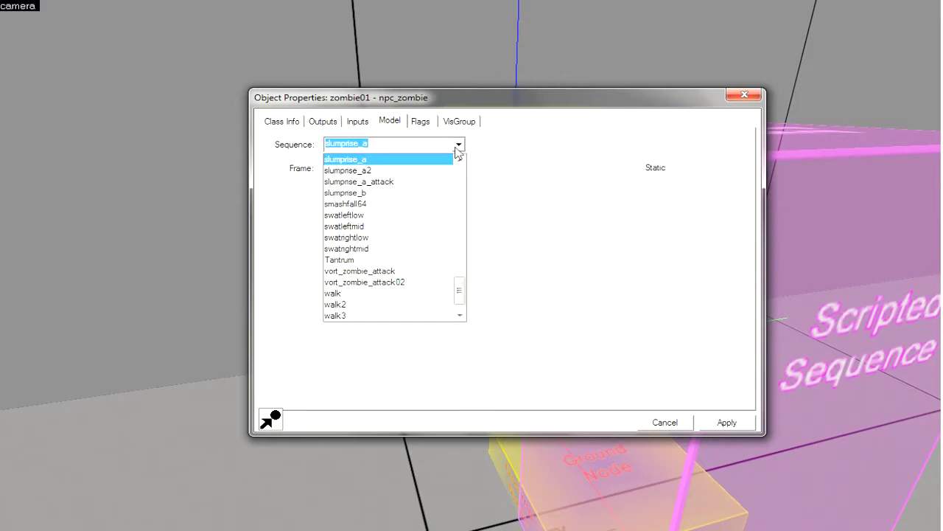
pyautogui.click(461, 159)
pyautogui.click(461, 160)
pyautogui.click(461, 160)
pyautogui.click(460, 159)
pyautogui.click(460, 160)
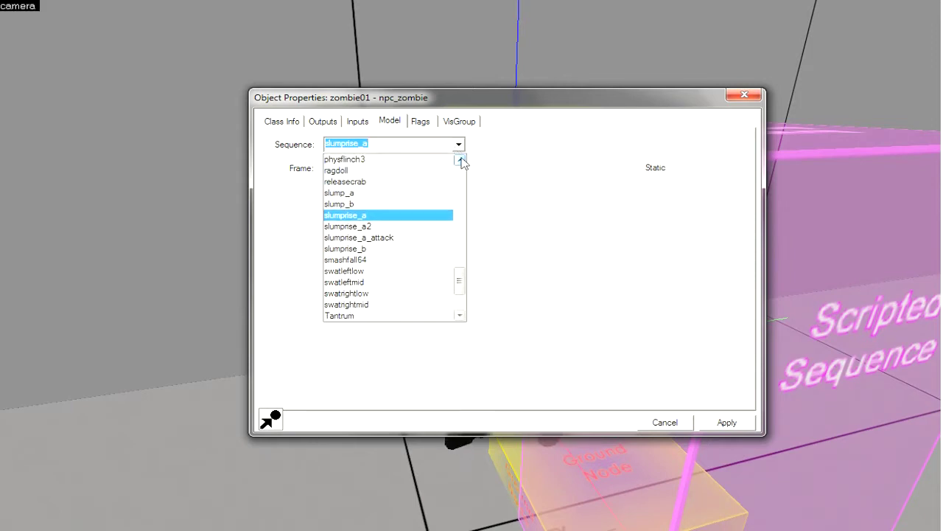
pyautogui.click(461, 159)
pyautogui.click(461, 159)
pyautogui.click(403, 216)
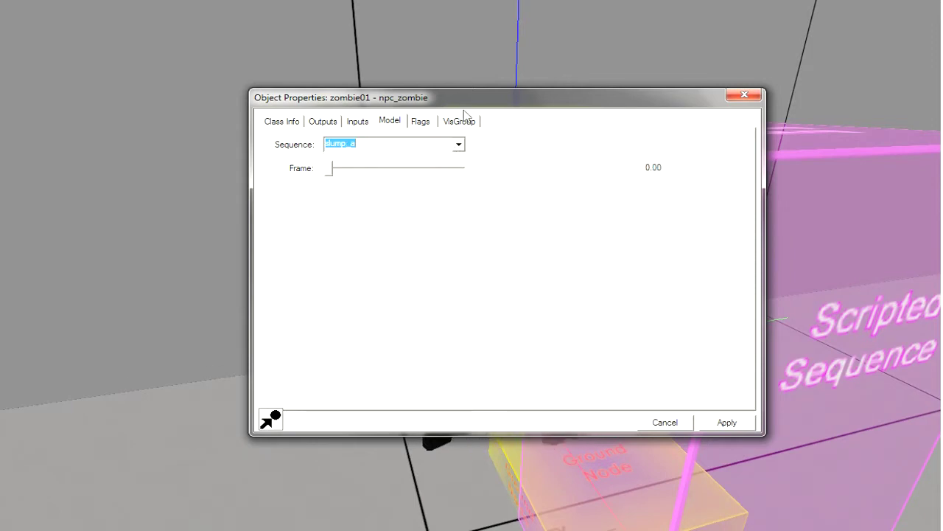
pyautogui.moveTo(509, 97); pyautogui.dragTo(842, 4)
pyautogui.click(479, 287)
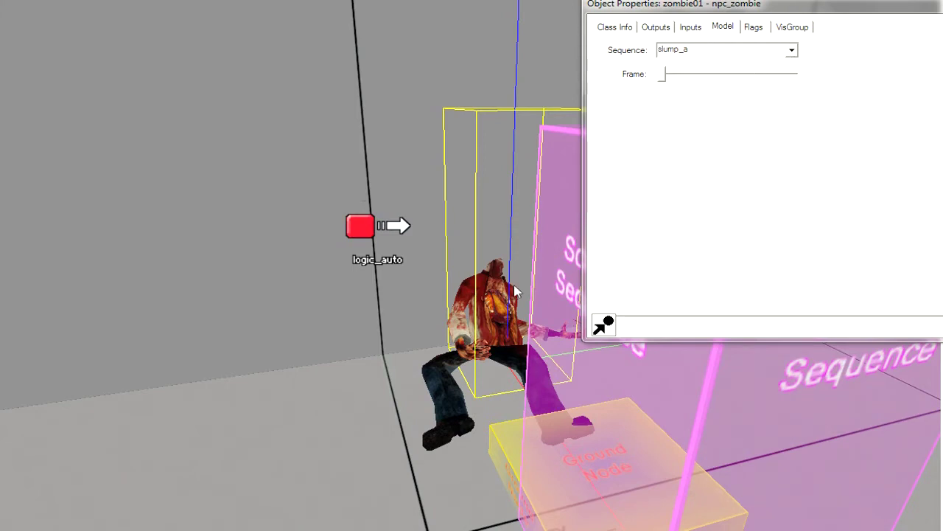
# Preview the slump_b sequence on the zombie01 model, and return the sequence to slump_a
pyautogui.click(791, 50)
pyautogui.click(762, 77)
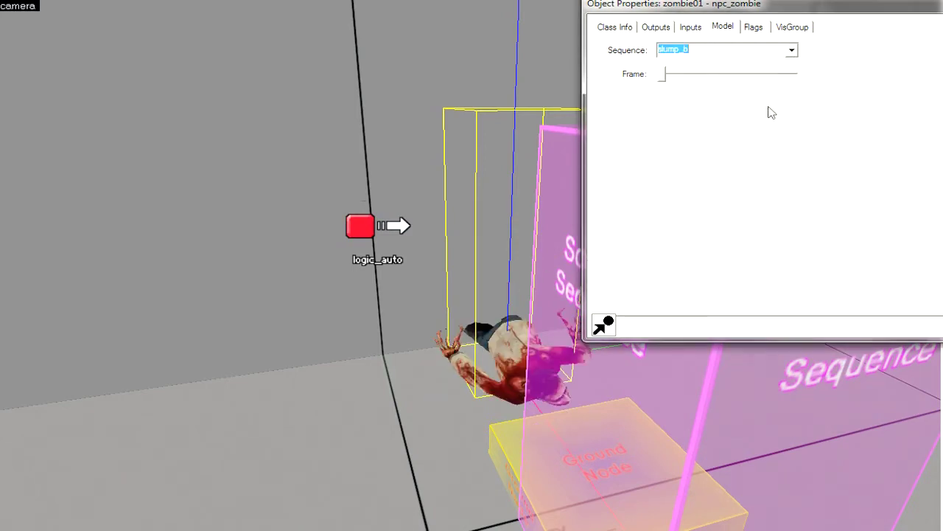
pyautogui.click(792, 50)
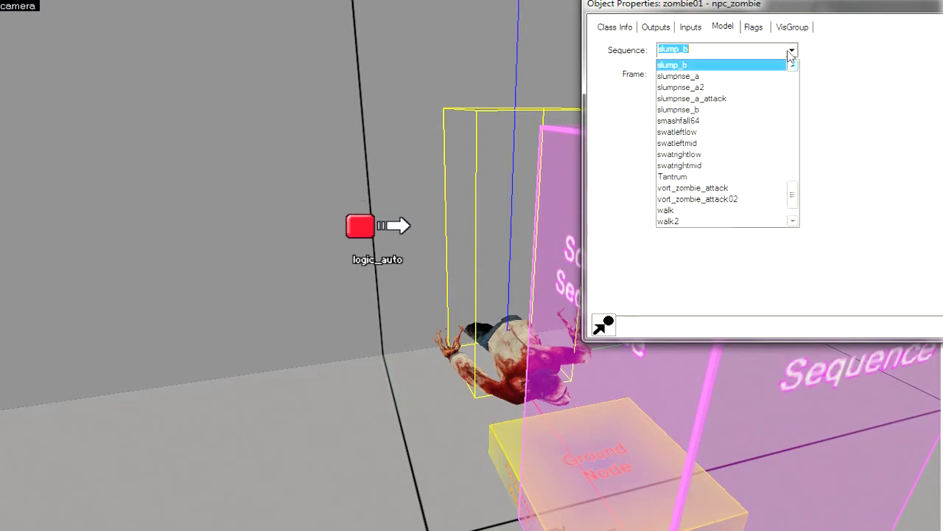
pyautogui.click(792, 66)
pyautogui.click(774, 64)
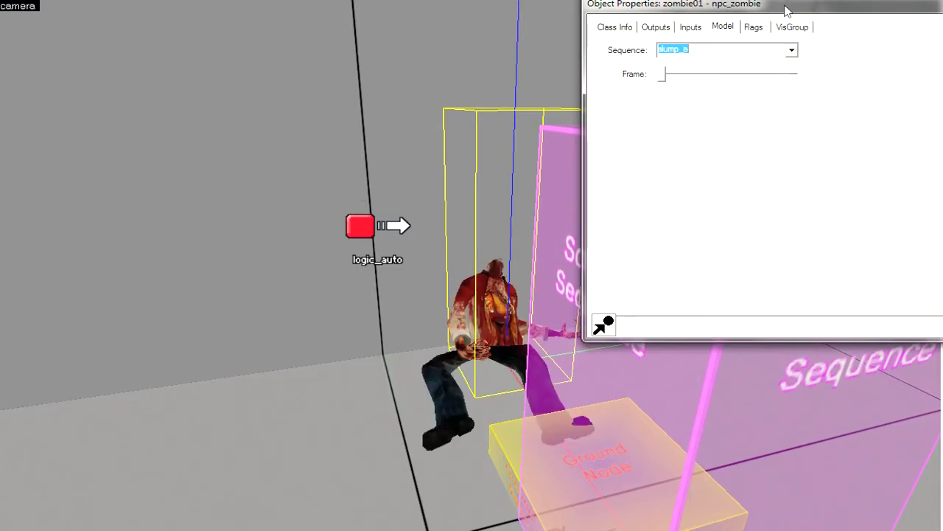
# Copy the sequence name slump_a from the zombie's model settings and close its properties
pyautogui.moveTo(787, 10); pyautogui.dragTo(687, 26)
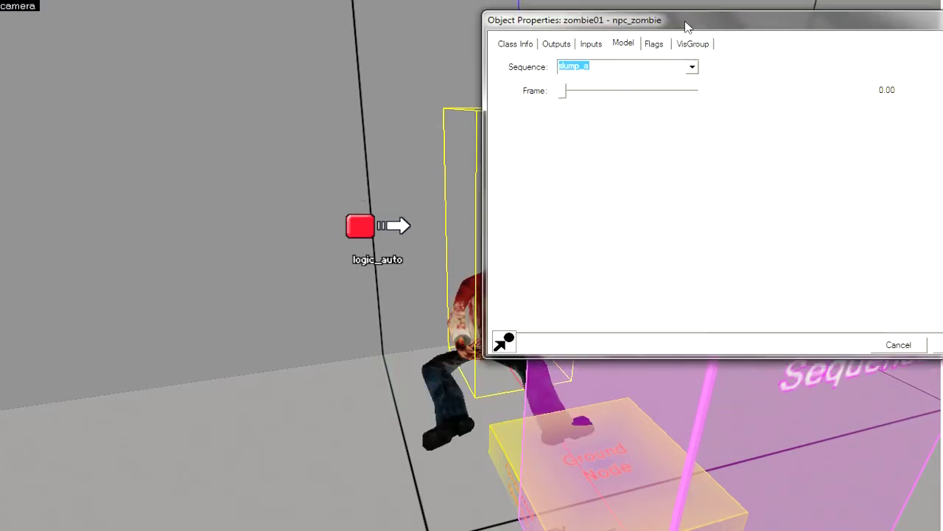
pyautogui.rightClick(573, 67)
pyautogui.click(603, 112)
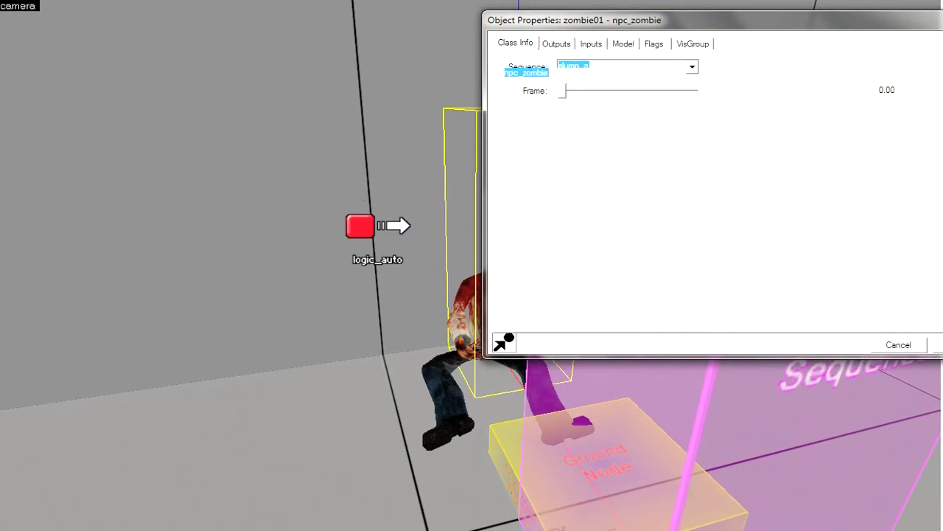
pyautogui.click(936, 28)
# Open the scripted sequence's properties and review its Name, Target NPC, Pre Action Idle Animation and Action Animation
pyautogui.click(694, 222)
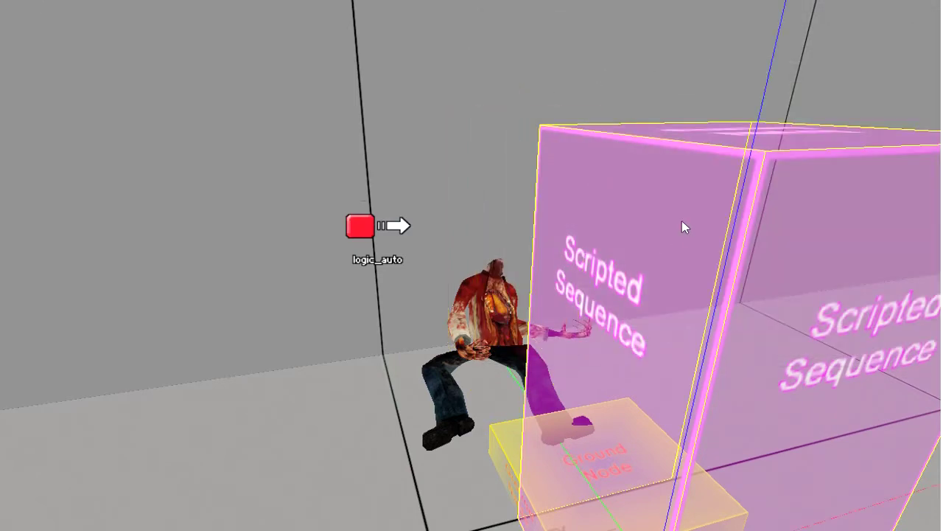
pyautogui.scroll(-4, 681, 220)
pyautogui.scroll(1, 649, 242)
pyautogui.doubleClick(647, 242)
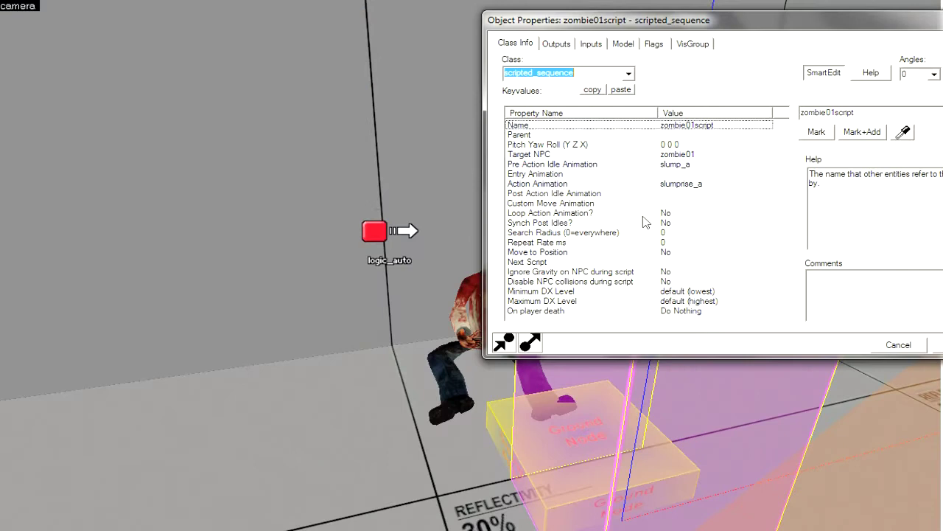
pyautogui.click(607, 129)
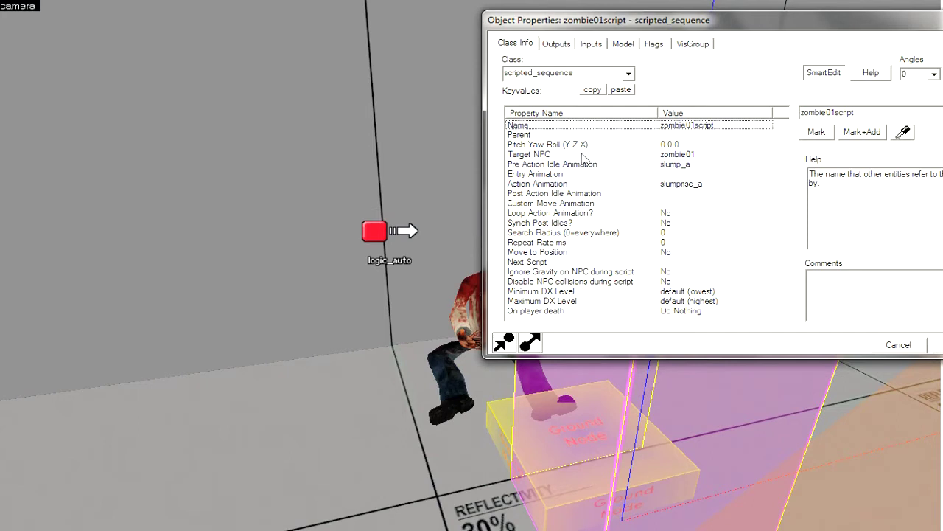
pyautogui.click(604, 155)
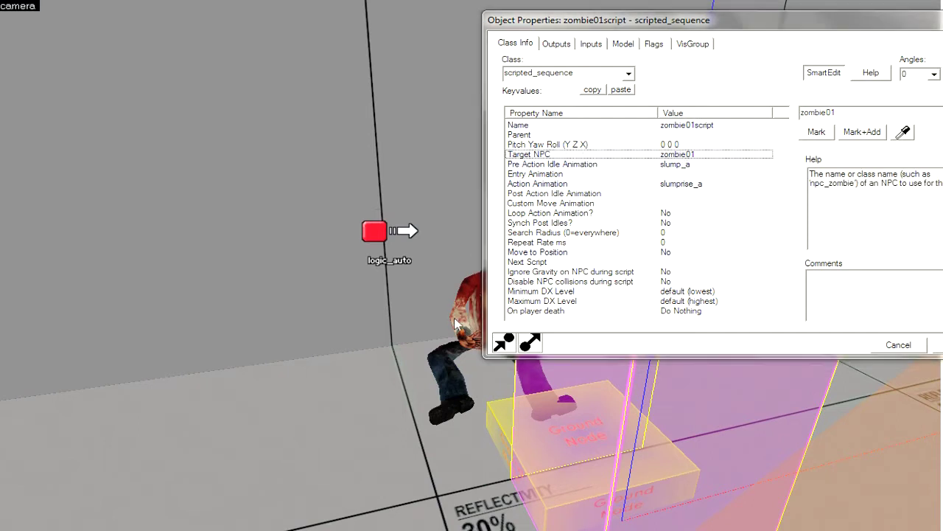
pyautogui.click(591, 169)
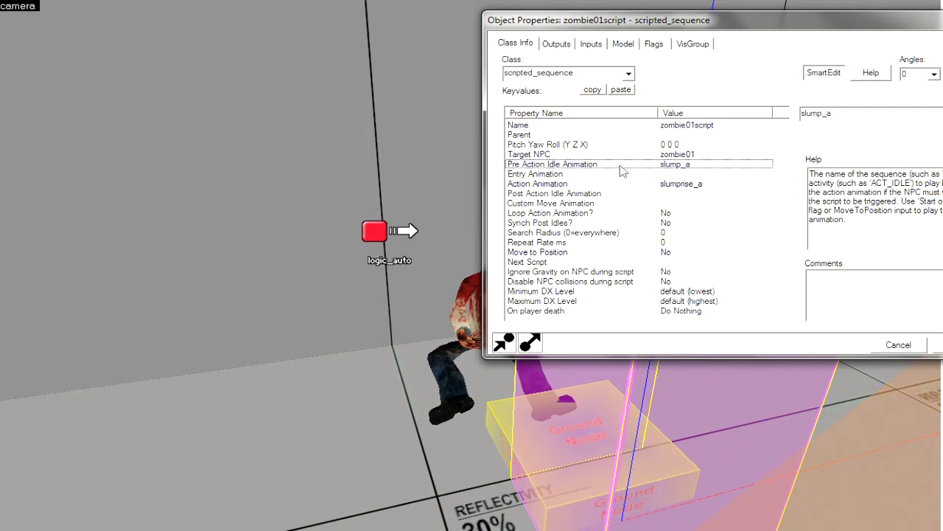
pyautogui.click(583, 185)
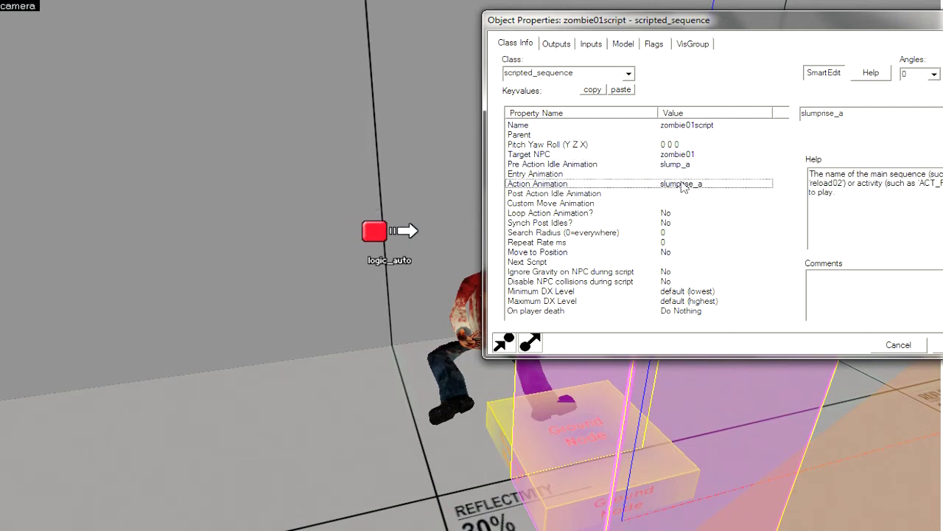
# Set the zombie01 model's sequence to slumprise_a and uncover the zombie to watch the animation
pyautogui.click(474, 313)
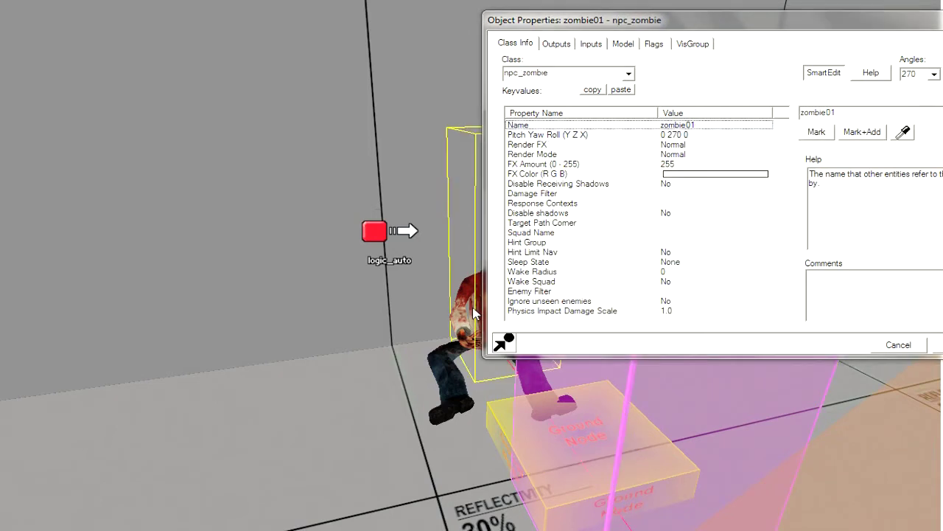
pyautogui.click(625, 46)
pyautogui.click(695, 67)
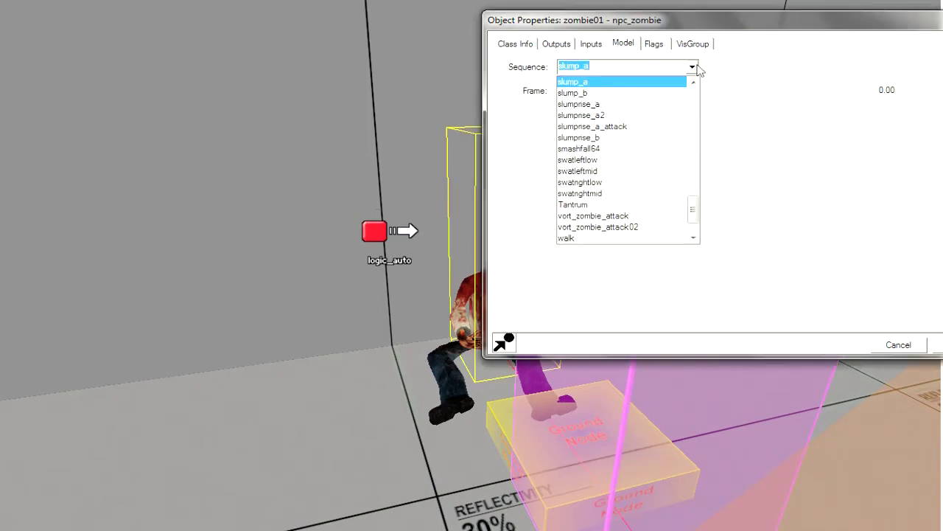
pyautogui.click(648, 104)
pyautogui.moveTo(691, 26); pyautogui.dragTo(848, 27)
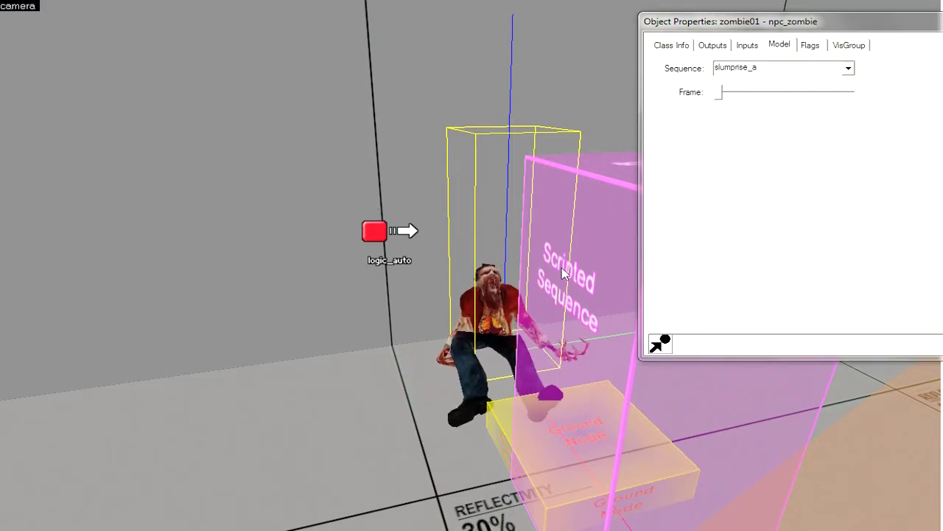
# Copy the sequence name slumprise_a from the zombie's model settings and close its properties
pyautogui.click(745, 71)
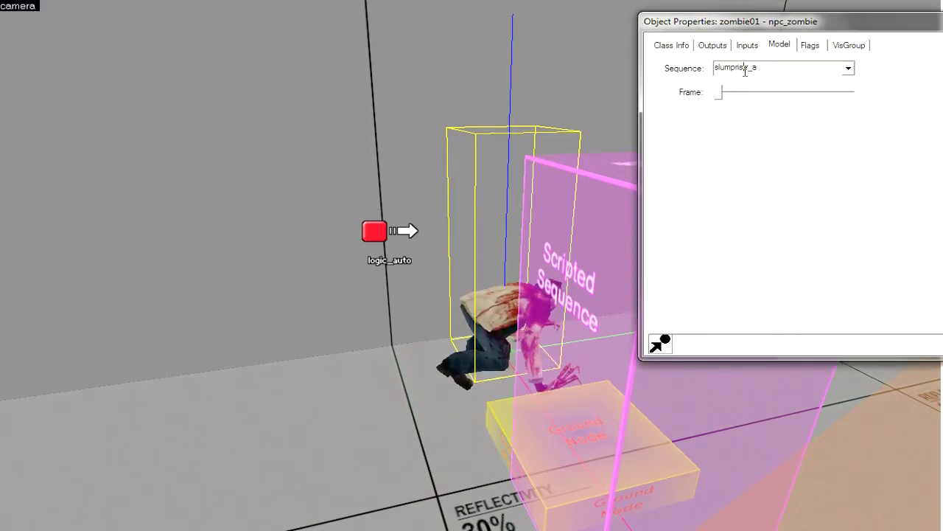
pyautogui.doubleClick(746, 68)
pyautogui.rightClick(741, 67)
pyautogui.click(769, 110)
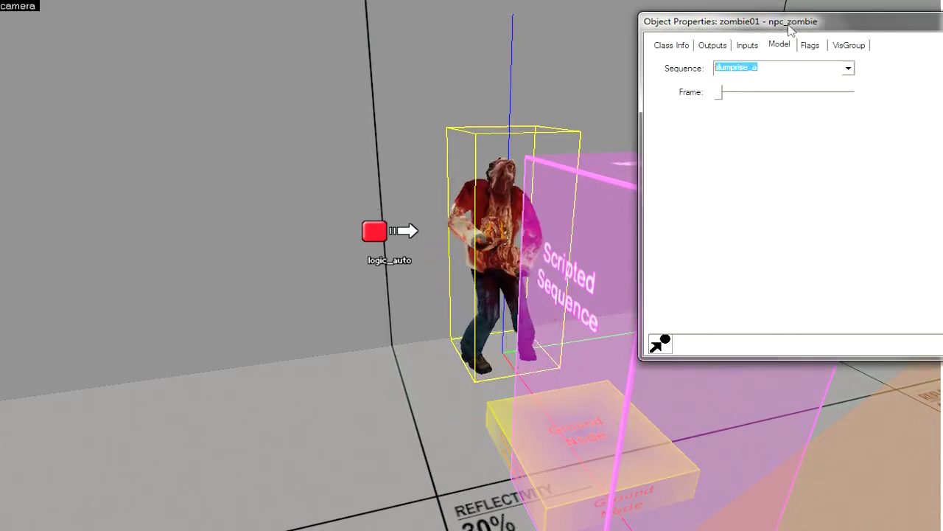
pyautogui.moveTo(788, 26); pyautogui.dragTo(590, 46)
pyautogui.click(928, 42)
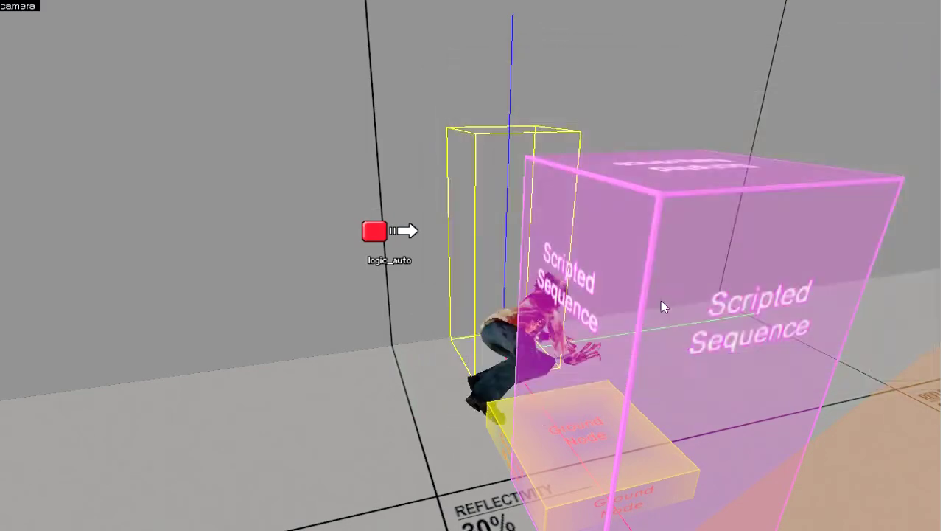
# Reopen the scripted sequence's properties and examine its Action Animation value
pyautogui.doubleClick(662, 303)
pyautogui.click(587, 218)
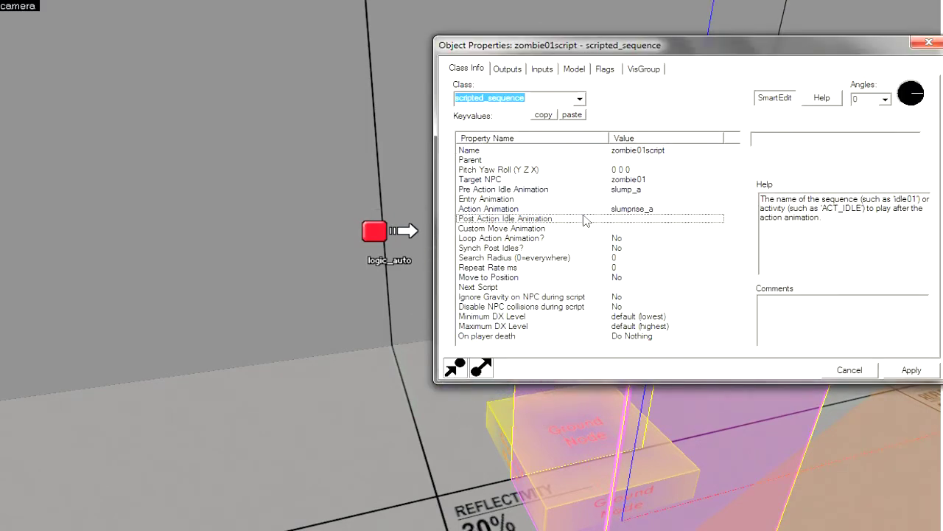
pyautogui.click(590, 208)
pyautogui.doubleClick(814, 136)
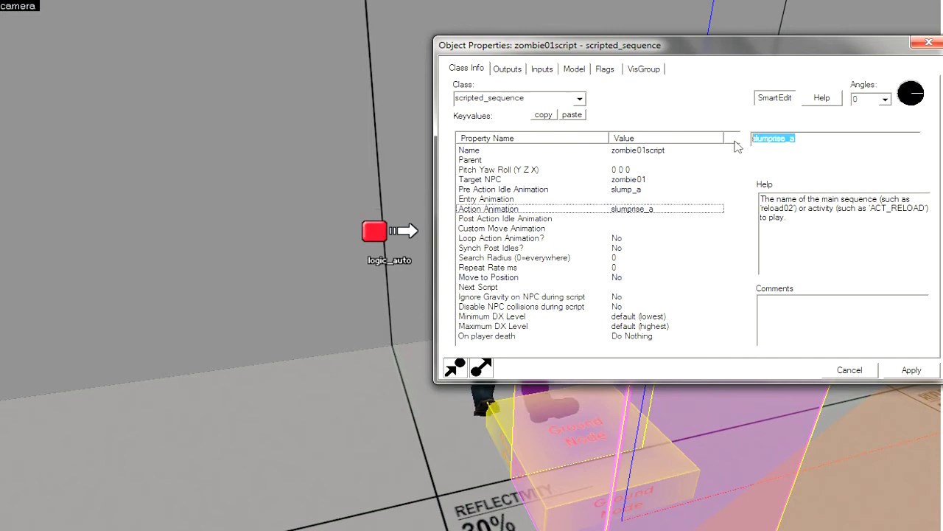
pyautogui.click(810, 139)
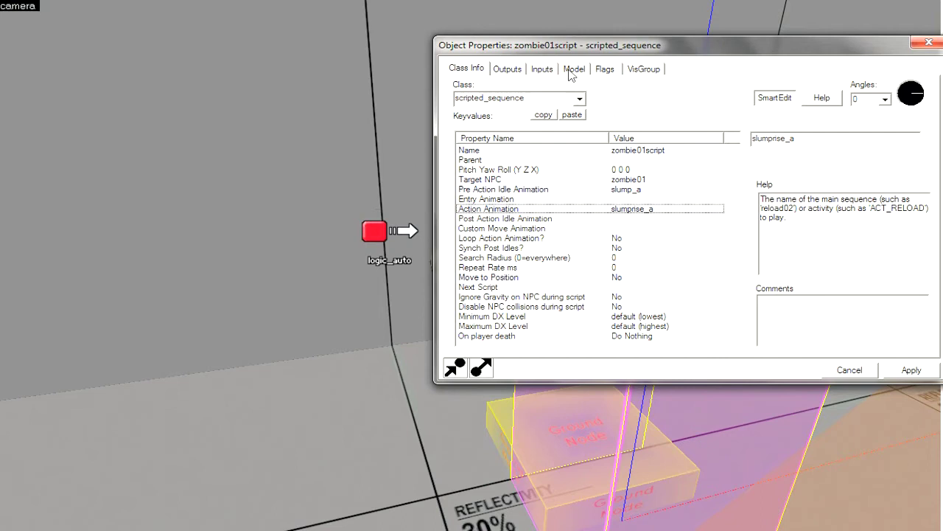
# Review the scripted sequence's Start on Spawn and Override AI flags and its outputs
pyautogui.click(604, 72)
pyautogui.click(483, 115)
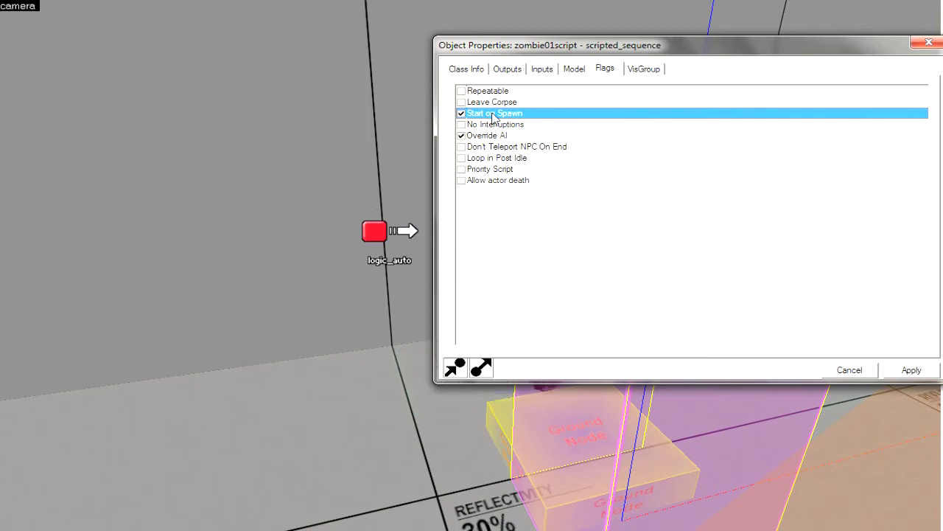
pyautogui.click(488, 137)
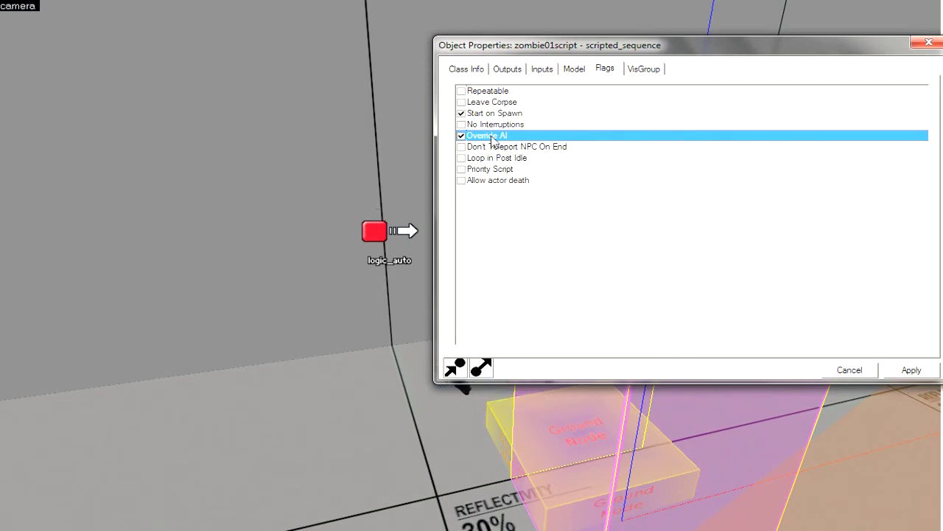
pyautogui.click(509, 70)
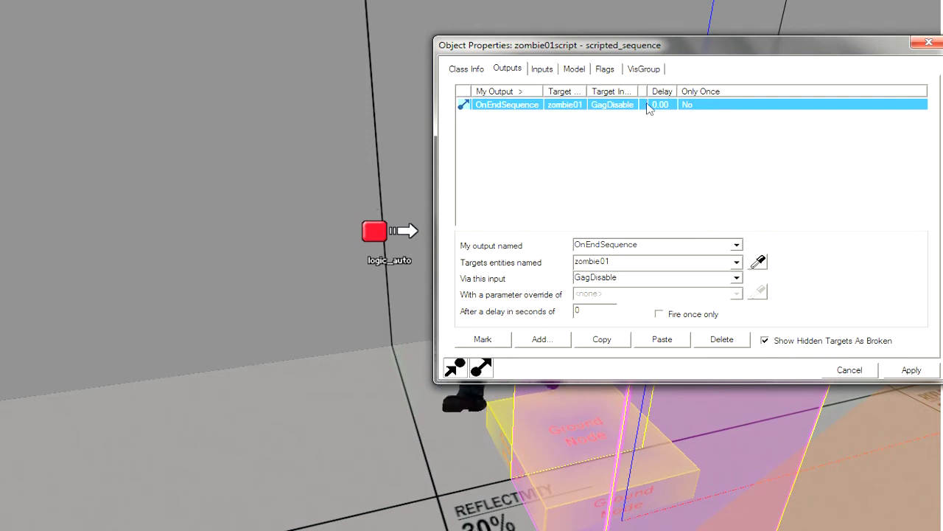
# Inspect the logic_auto entity's class information and its OnMapSpawn output to zombie01, and close its properties
pyautogui.click(409, 231)
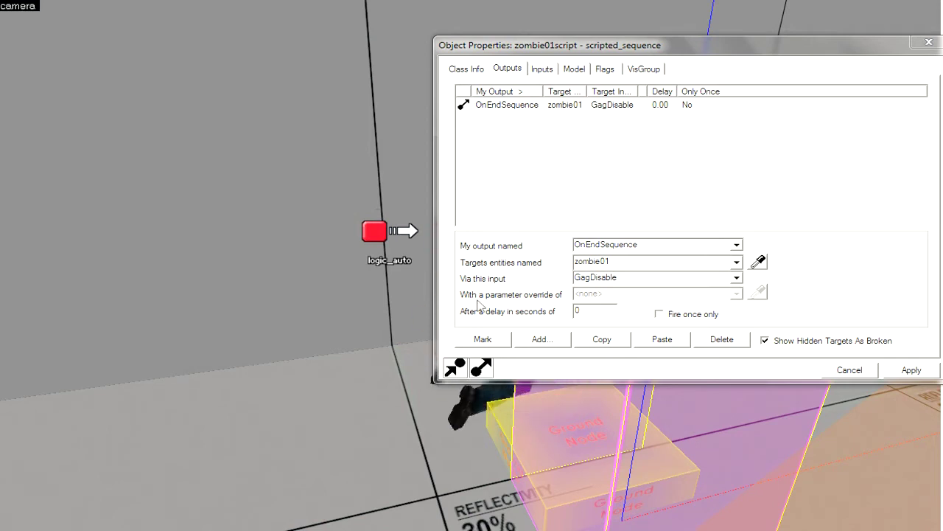
pyautogui.moveTo(792, 39); pyautogui.dragTo(870, 24)
pyautogui.click(377, 235)
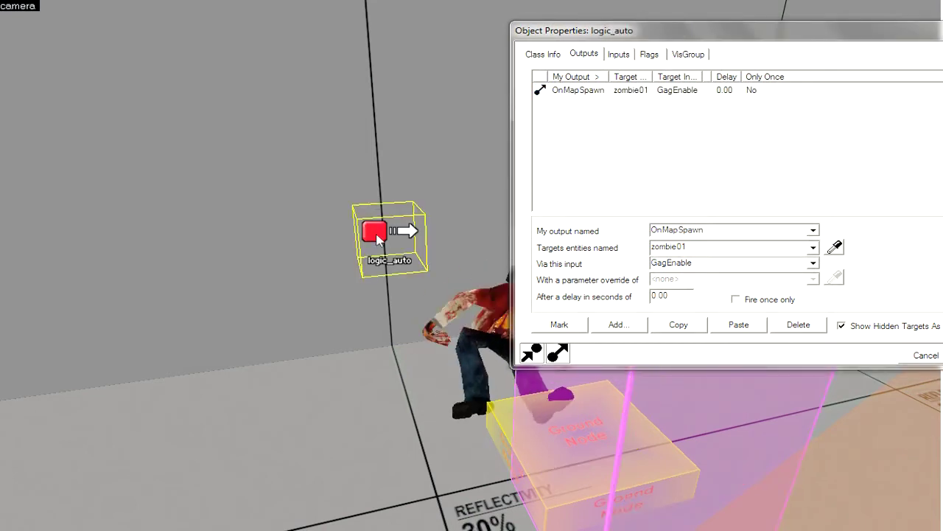
pyautogui.click(543, 55)
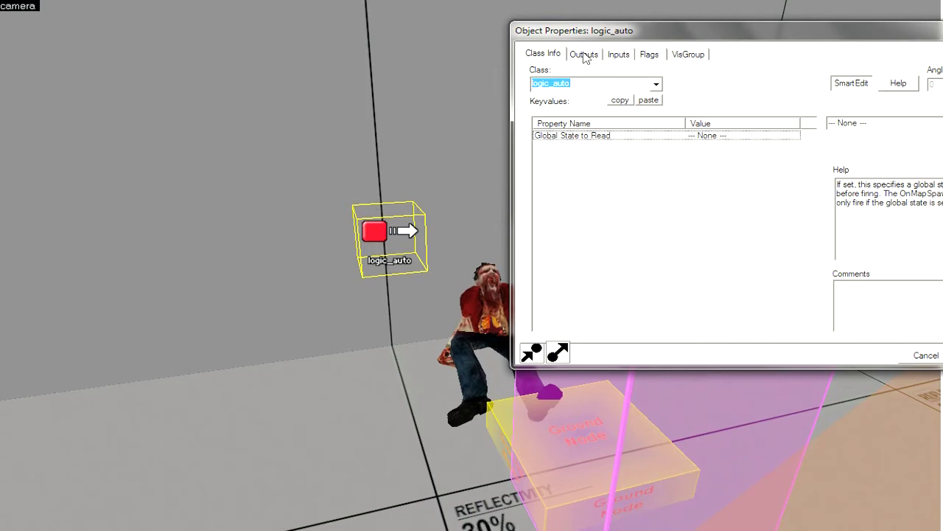
pyautogui.click(586, 56)
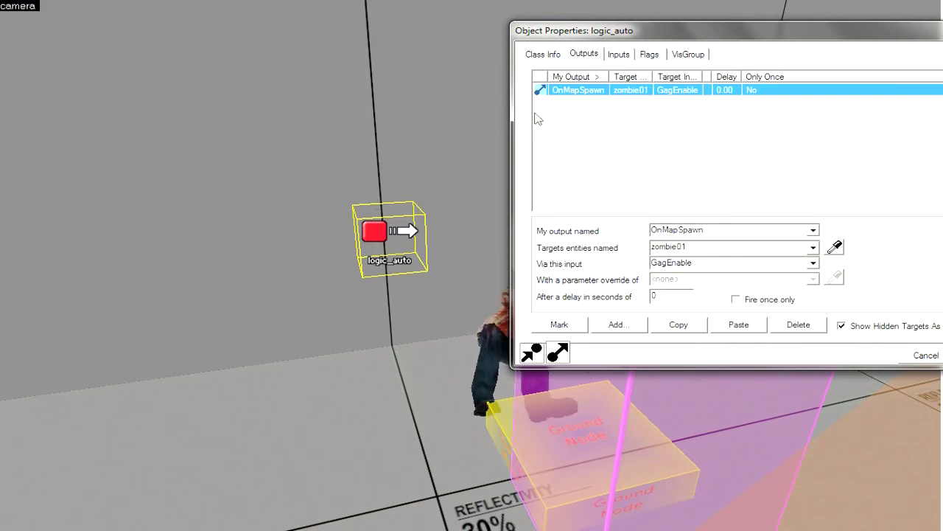
pyautogui.doubleClick(691, 264)
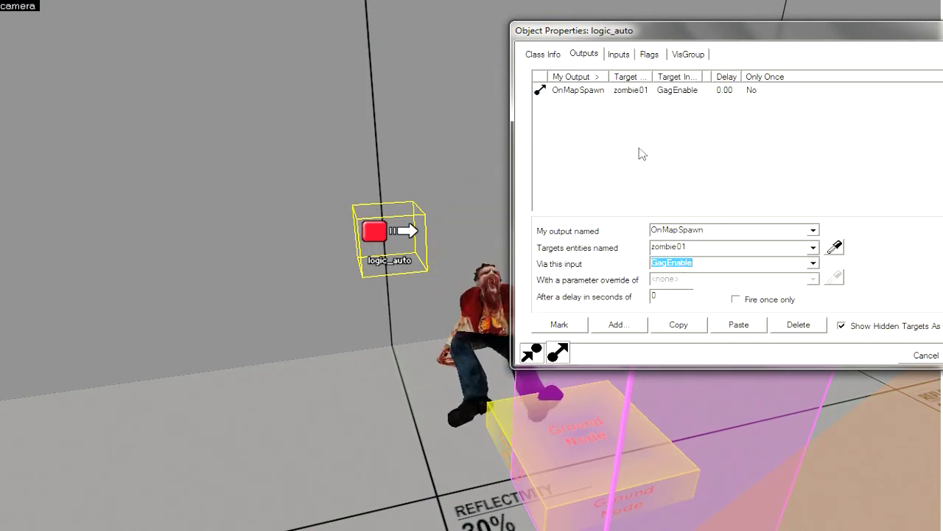
pyautogui.press('Escape')
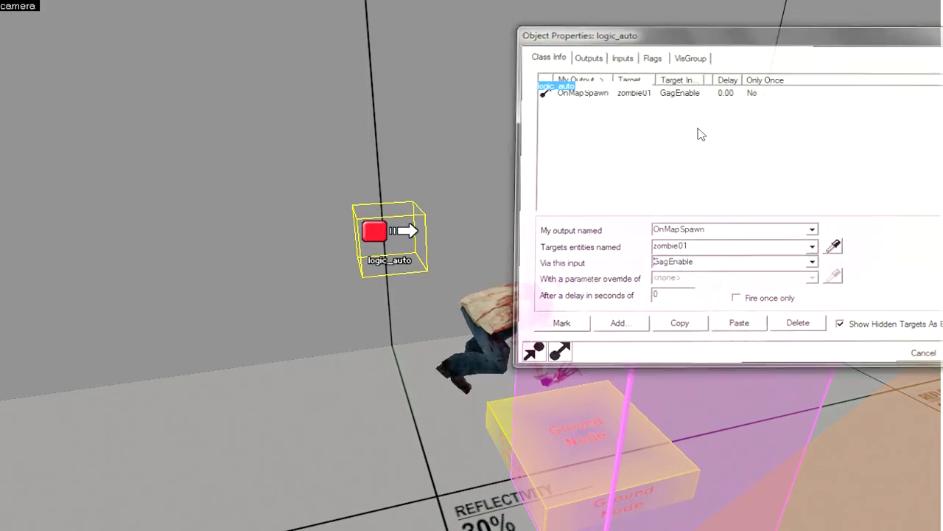
# Review the zombie01script scripted sequence's OnEndSequence output, flags and class information, and close its properties
pyautogui.doubleClick(615, 280)
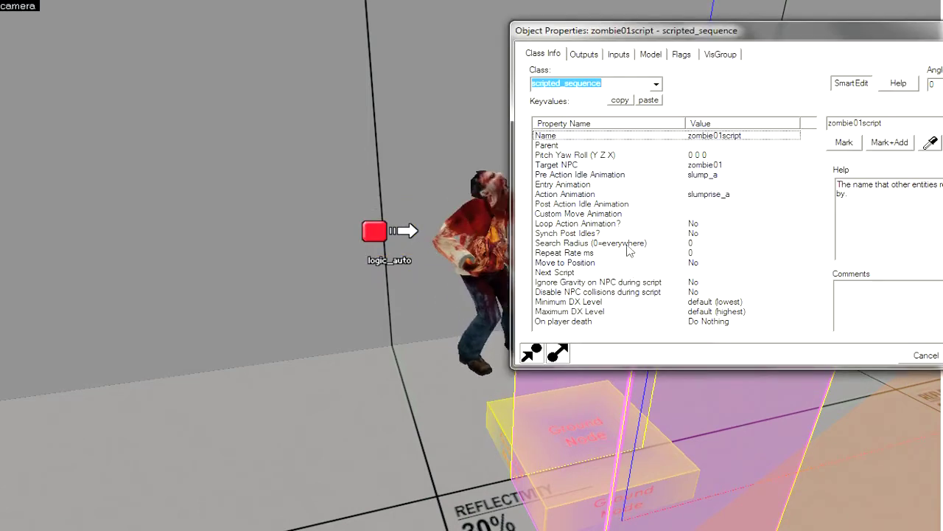
pyautogui.click(585, 56)
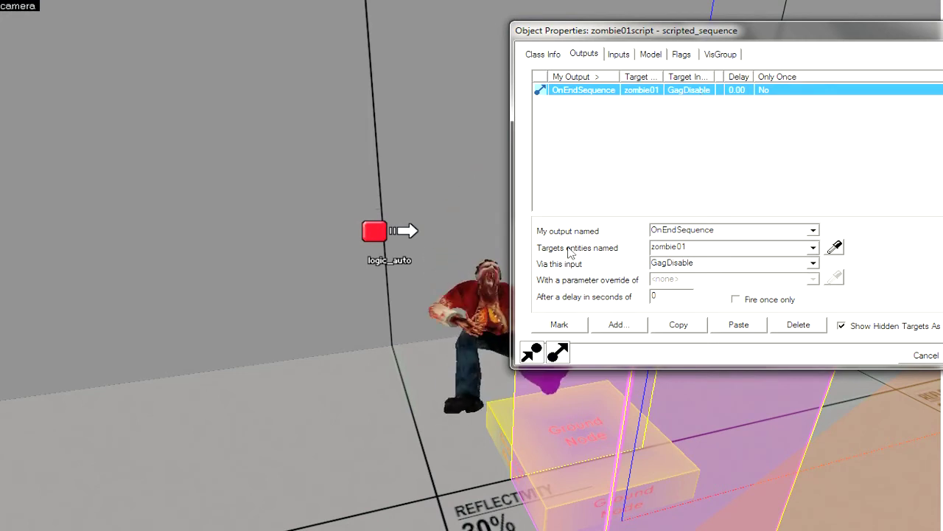
pyautogui.click(630, 134)
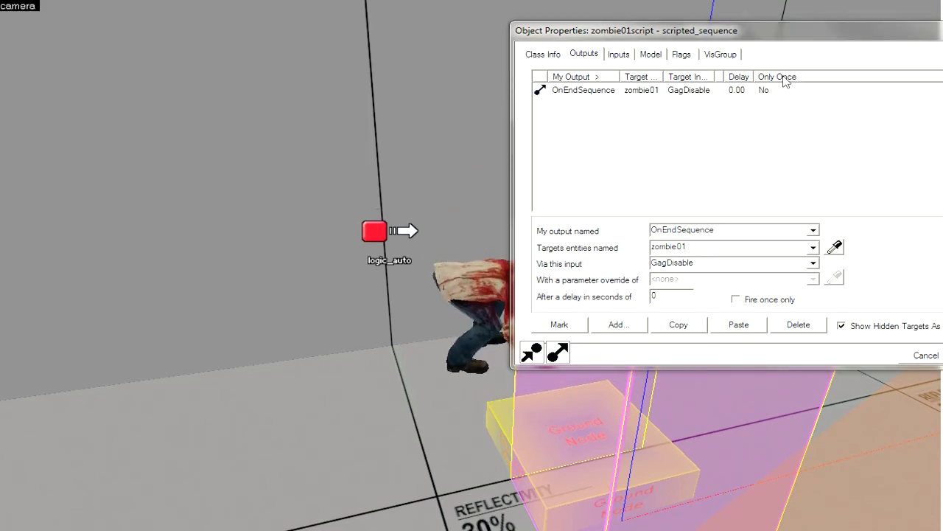
pyautogui.click(682, 55)
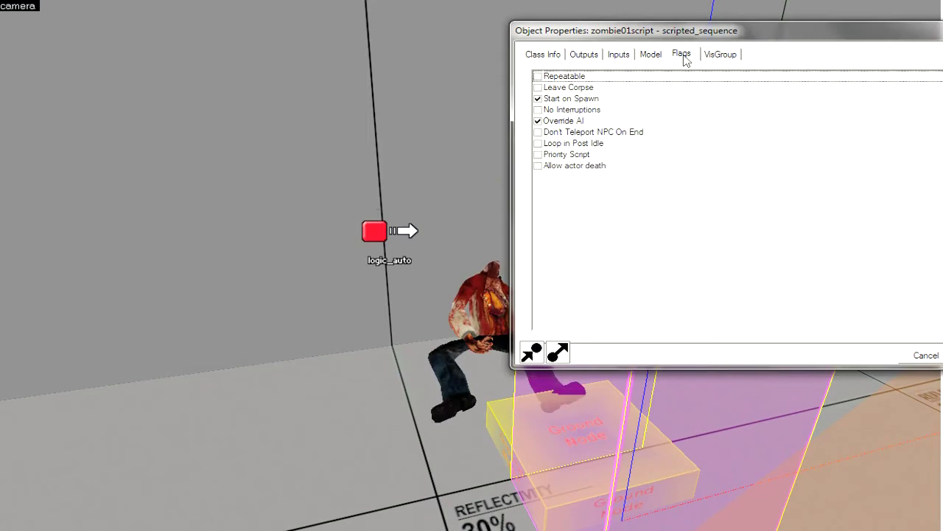
pyautogui.click(543, 54)
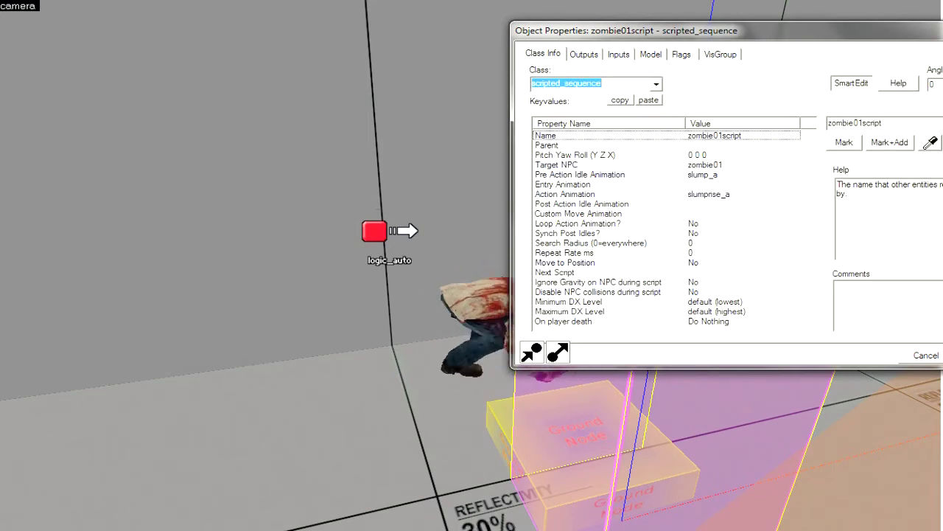
pyautogui.press('Escape')
pyautogui.press('Escape')
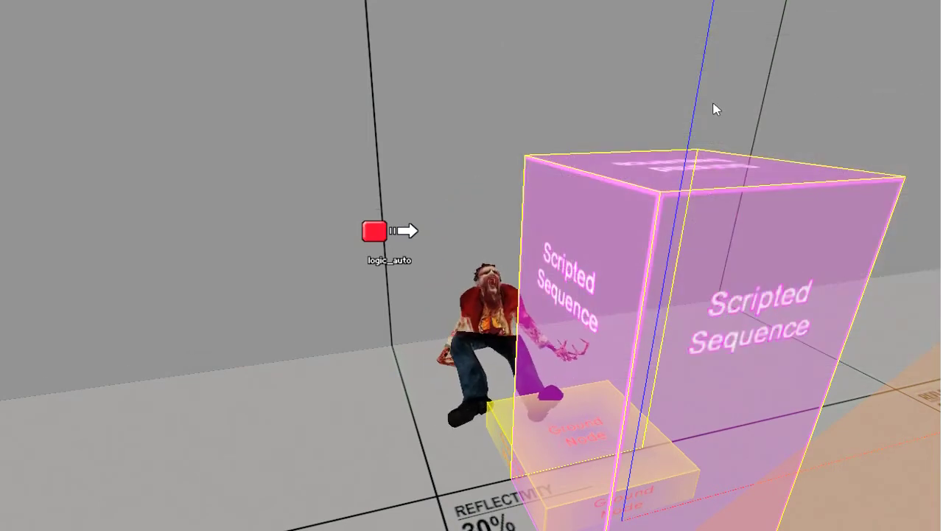
# Open the properties of the trigger brush around the zombie and check its Clients flag
pyautogui.press('z')
pyautogui.press('s')
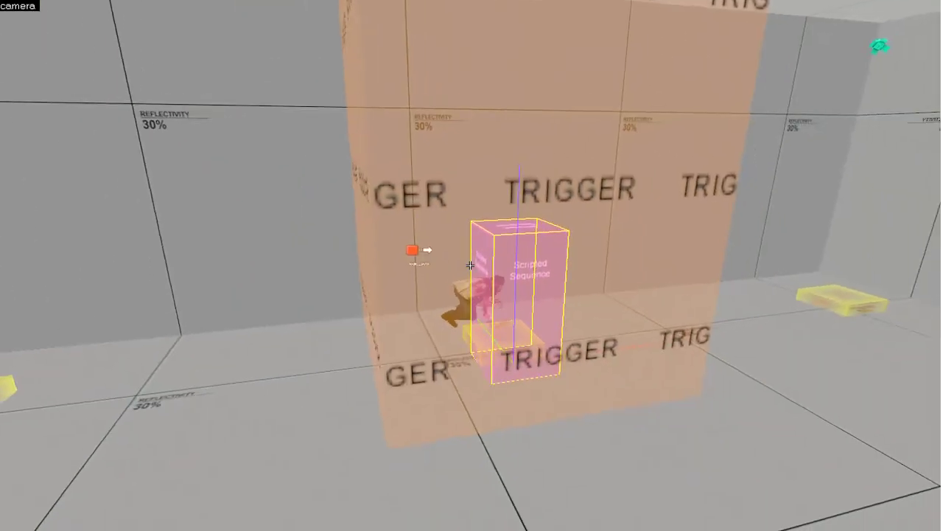
pyautogui.press('z')
pyautogui.click(605, 252)
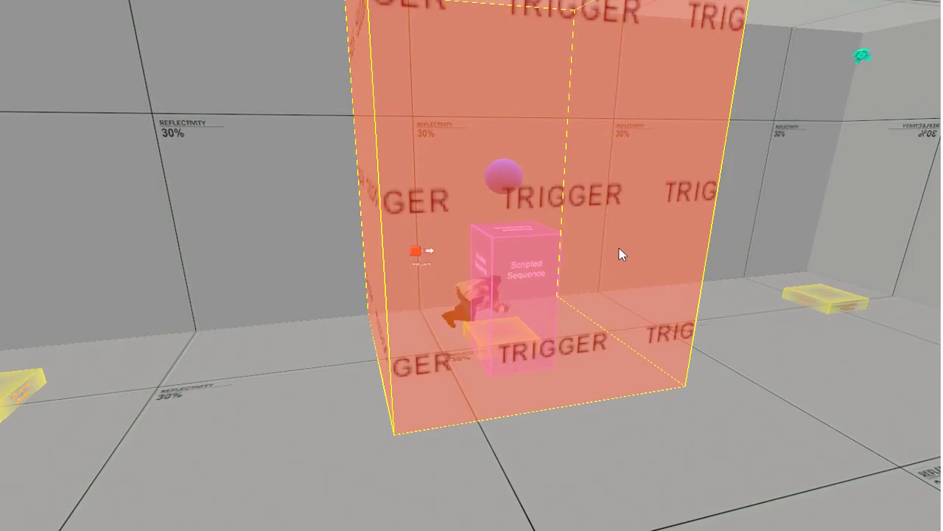
pyautogui.doubleClick(631, 248)
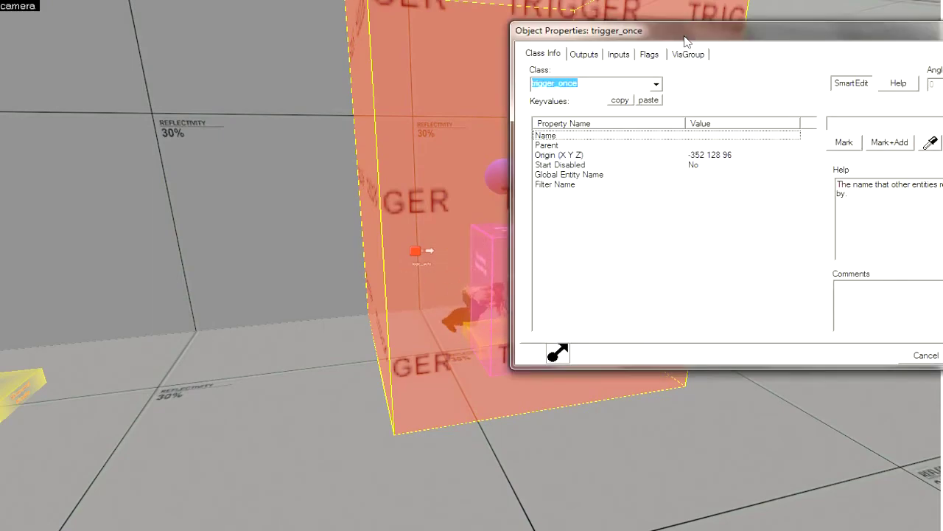
pyautogui.moveTo(688, 39); pyautogui.dragTo(659, 59)
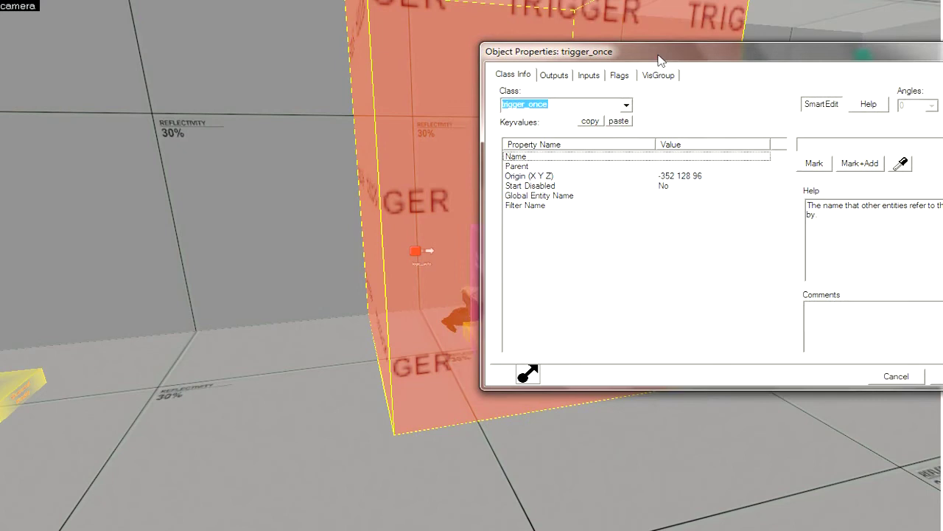
pyautogui.click(621, 76)
pyautogui.click(508, 98)
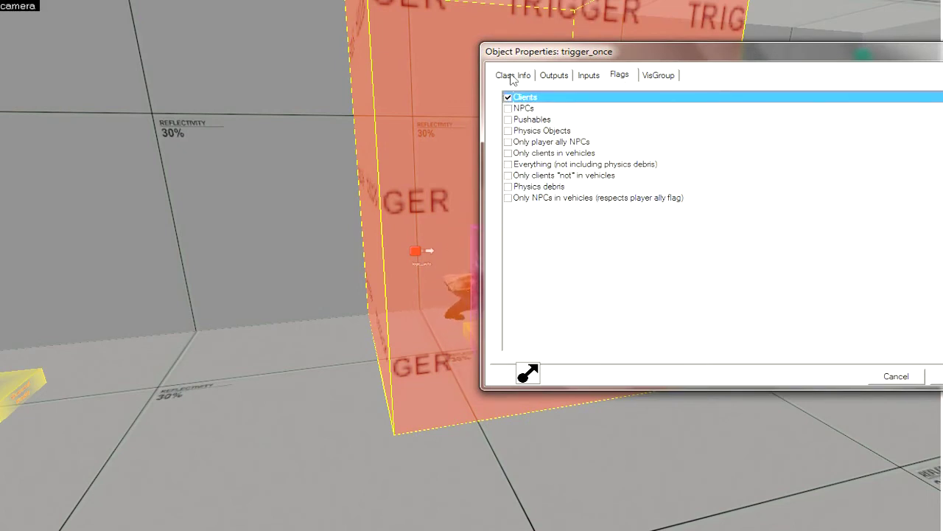
# Examine the trigger_once's OnTrigger output to zombie01script with the BeginSequence input, and close its properties
pyautogui.click(553, 76)
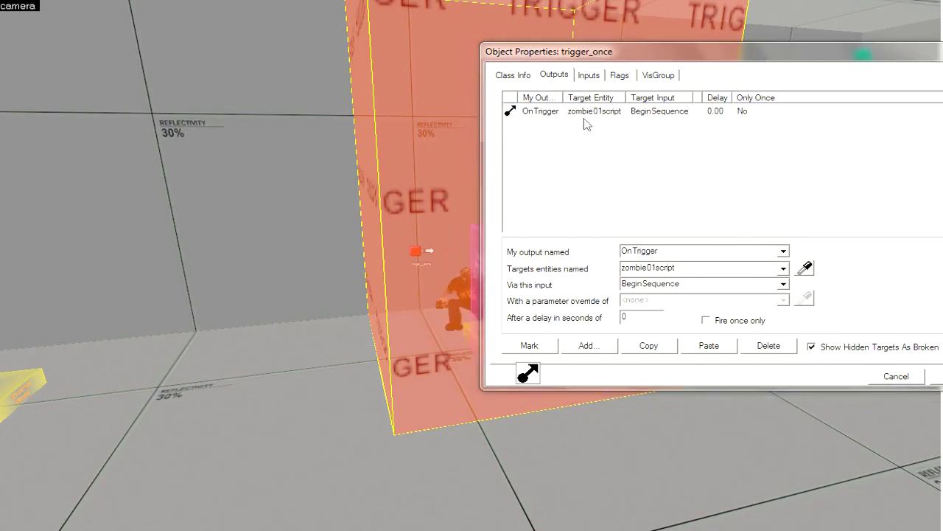
pyautogui.click(866, 58)
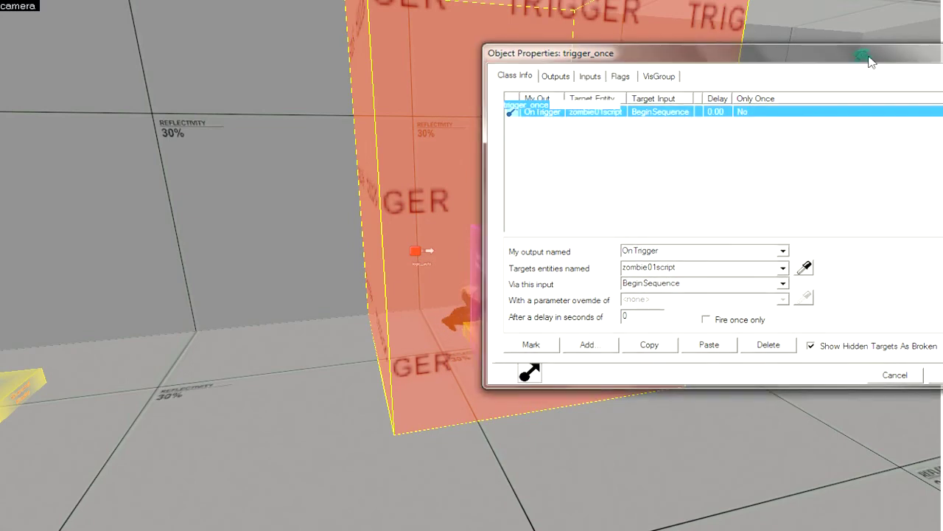
pyautogui.press('Escape')
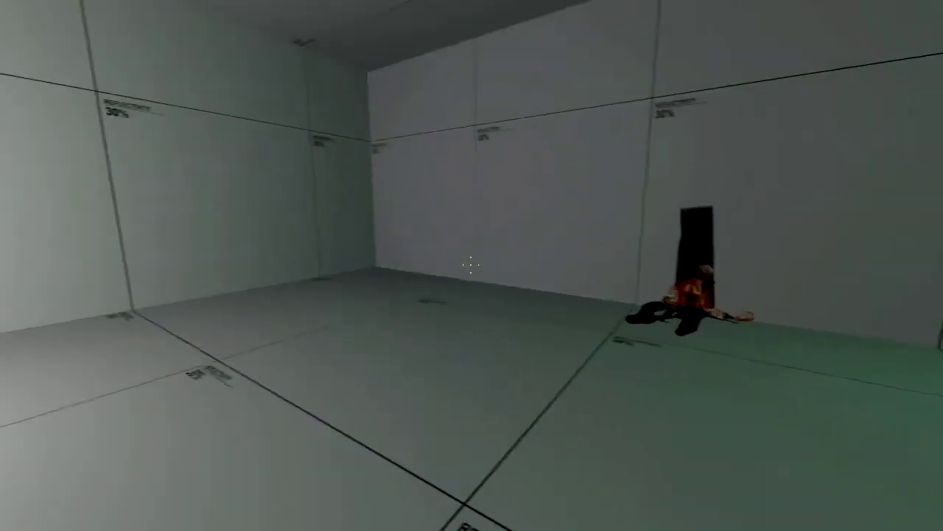
pyautogui.press('w')
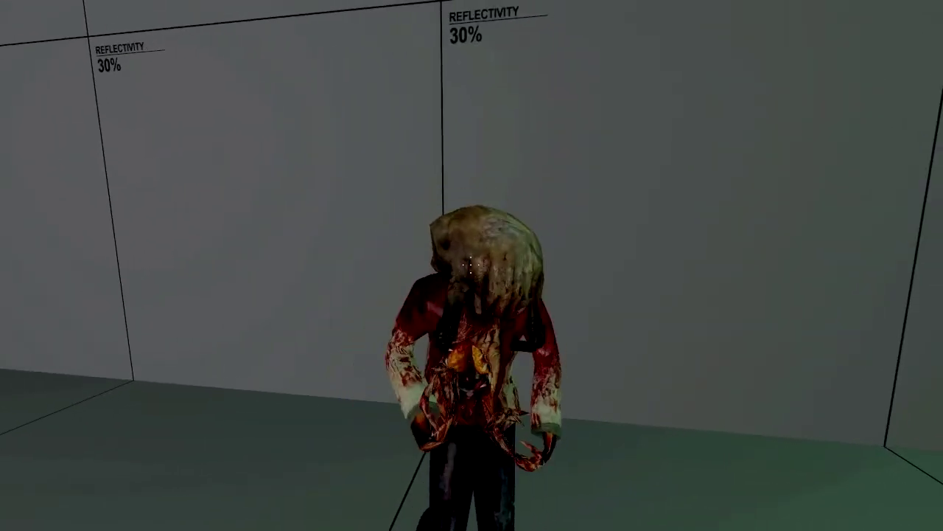
pyautogui.press('s')
pyautogui.press('w')
pyautogui.press('s')
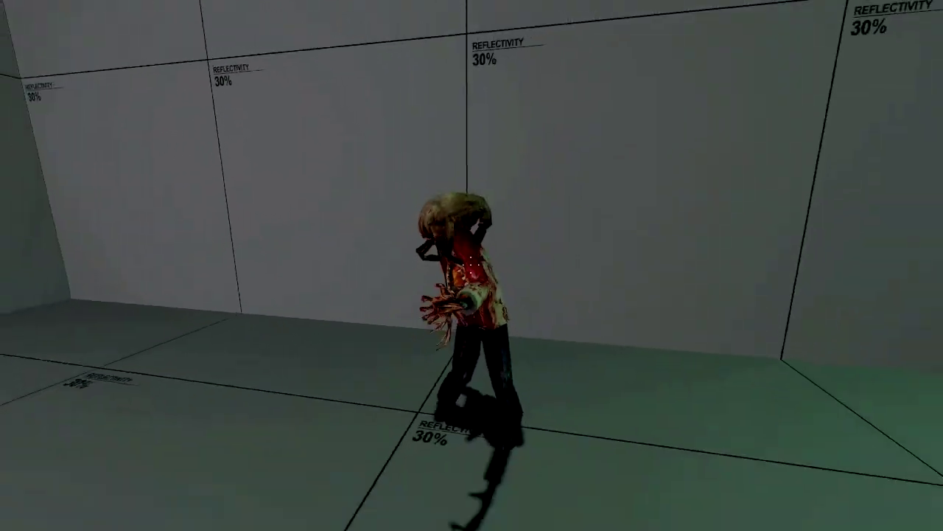